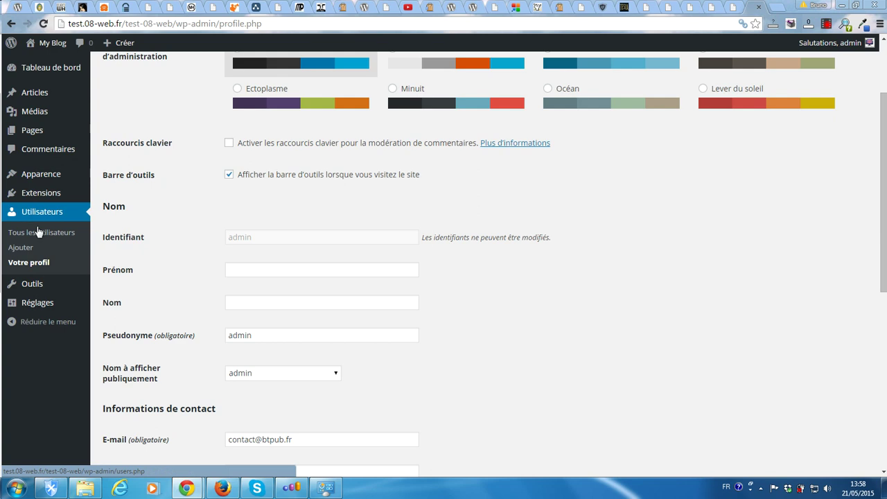
Open the Add User page and enter the username 'Tratra', replacing the mistyped entry
{"action": "left_click", "coordinate": [21, 250]}
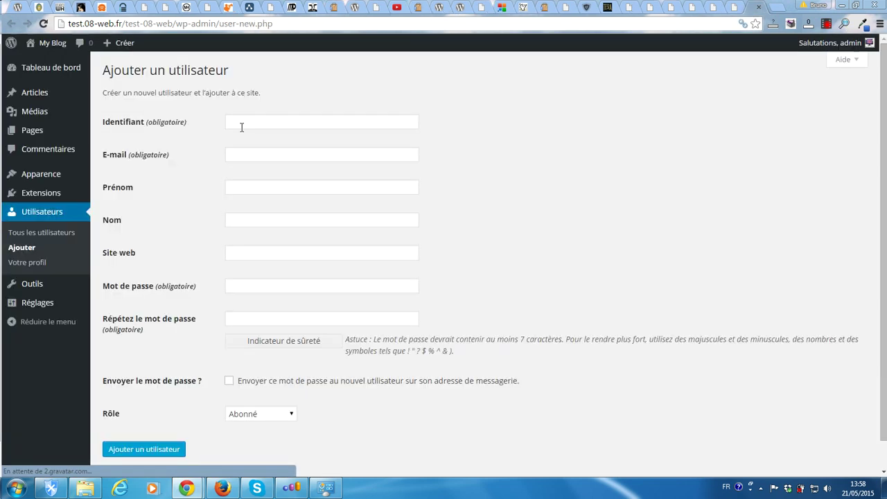
{"action": "left_click", "coordinate": [247, 123]}
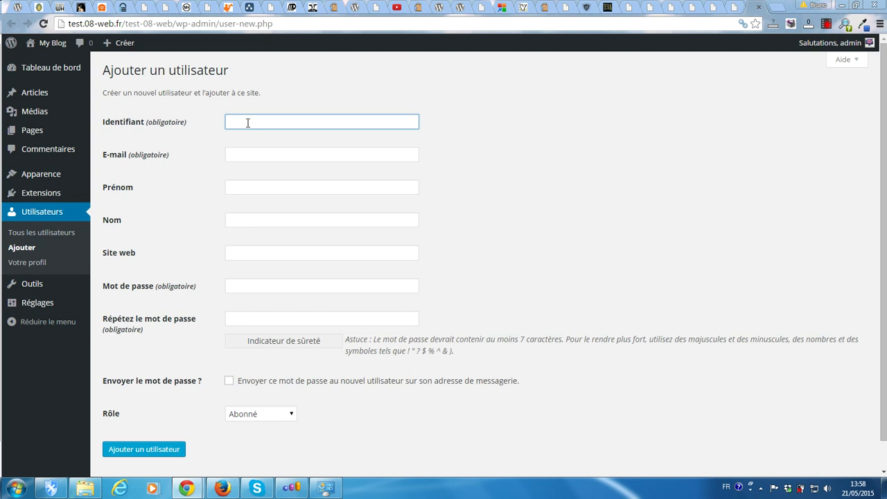
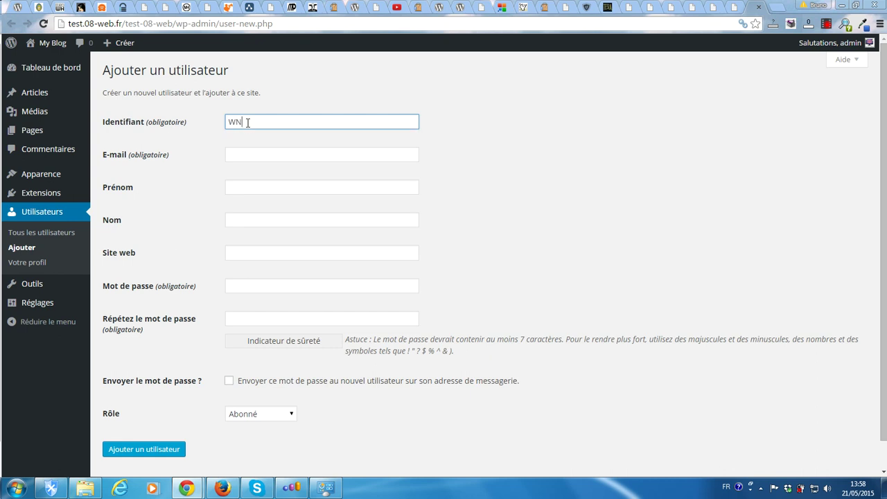
{"action": "left_click_drag", "start_coordinate": [295, 122], "coordinate": [173, 130]}
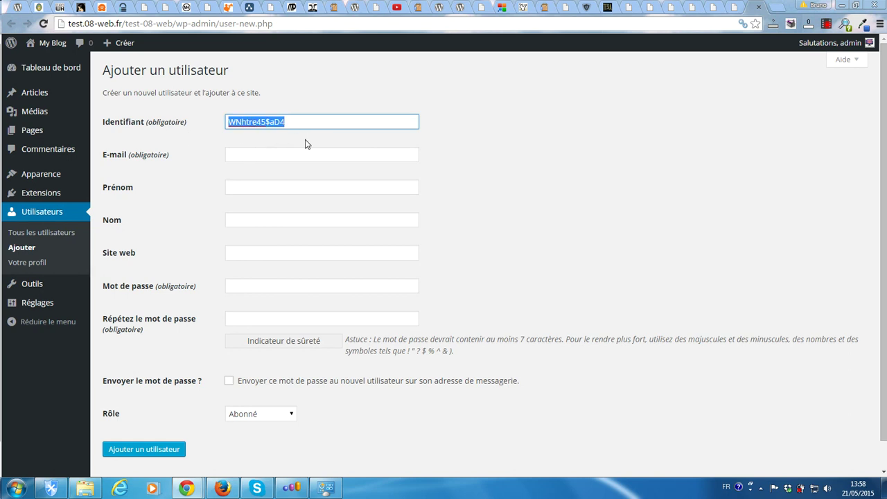
{"action": "type", "text": "Tratra"}
Fill in the e-mail field with the saved contact address from Chrome's autofill
{"action": "left_click", "coordinate": [275, 154]}
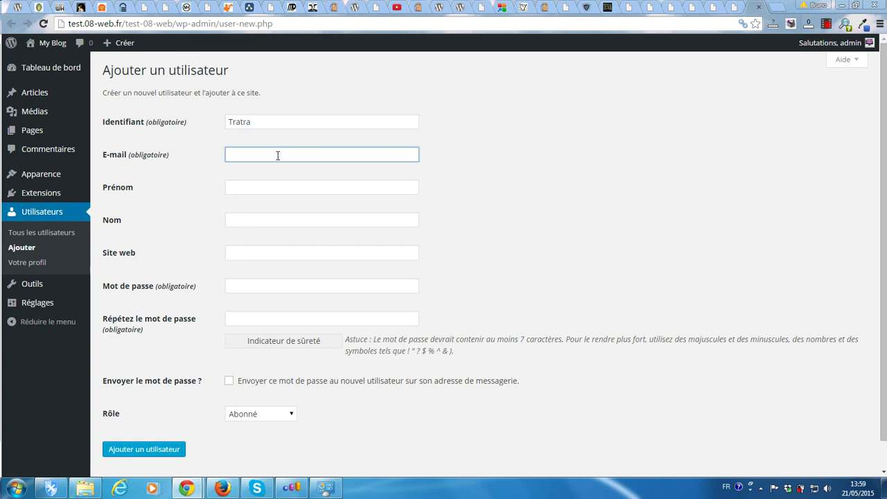
{"action": "type", "text": "c"}
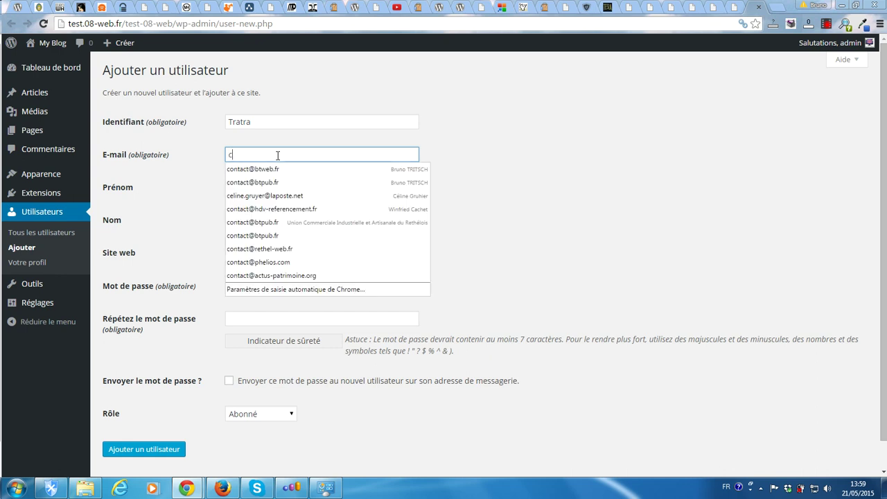
{"action": "type", "text": "ontact"}
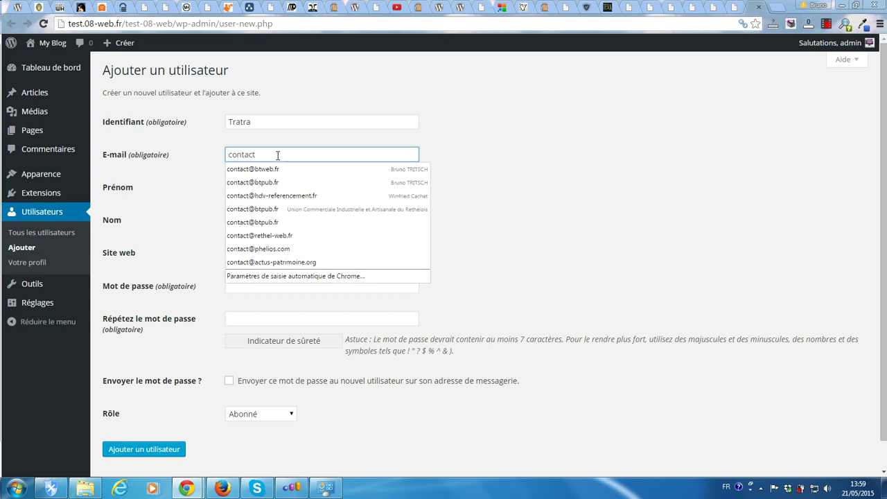
{"action": "left_click", "coordinate": [269, 236]}
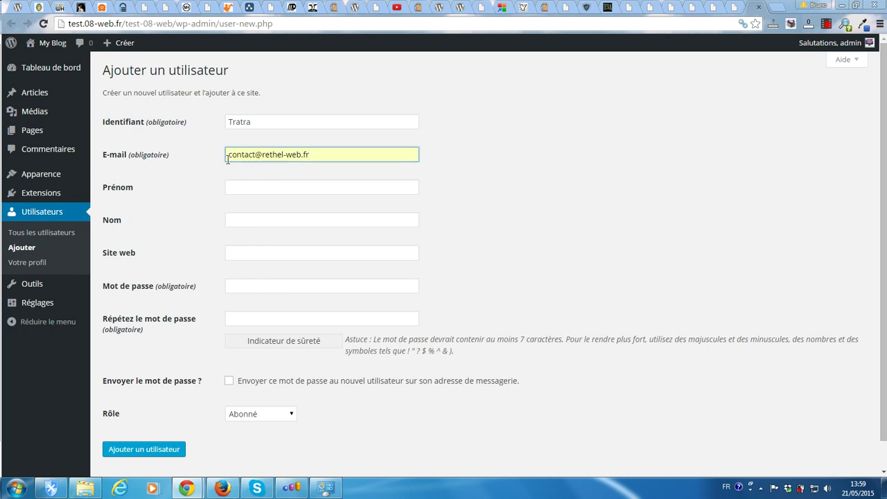
Enter the new user's password and repeat it in the confirmation field
{"action": "left_click", "coordinate": [249, 285]}
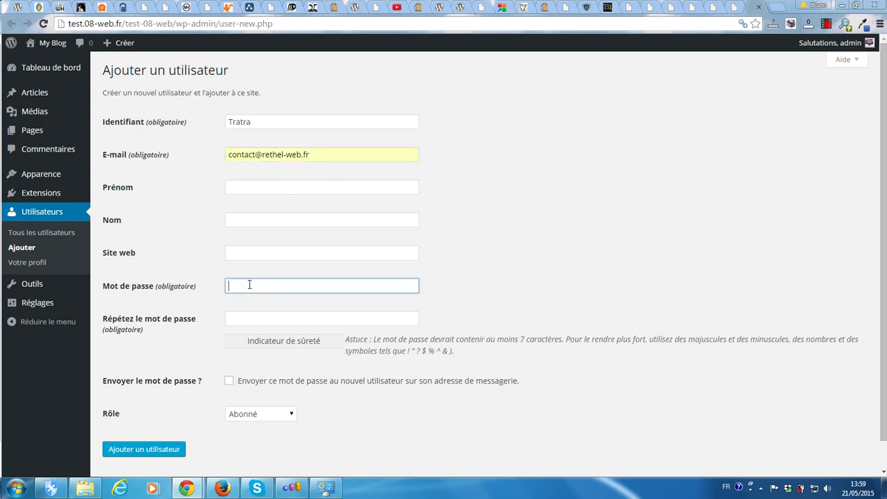
{"action": "type", "text": "aa"}
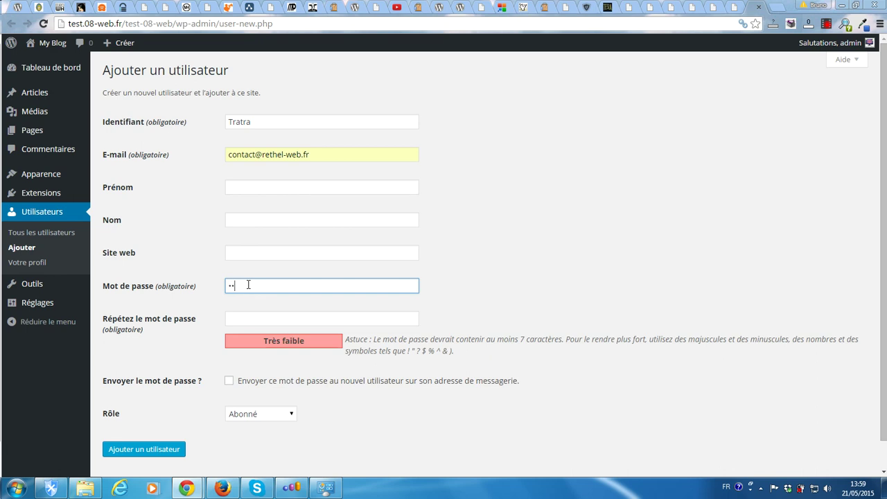
{"action": "type", "text": "aaaaaa"}
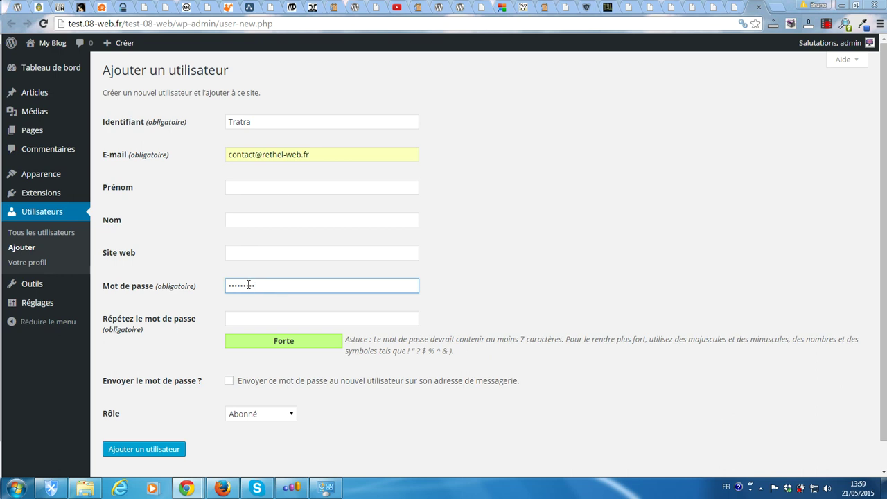
{"action": "type", "text": "aa"}
{"action": "key", "text": "Tab"}
{"action": "type", "text": "a"}
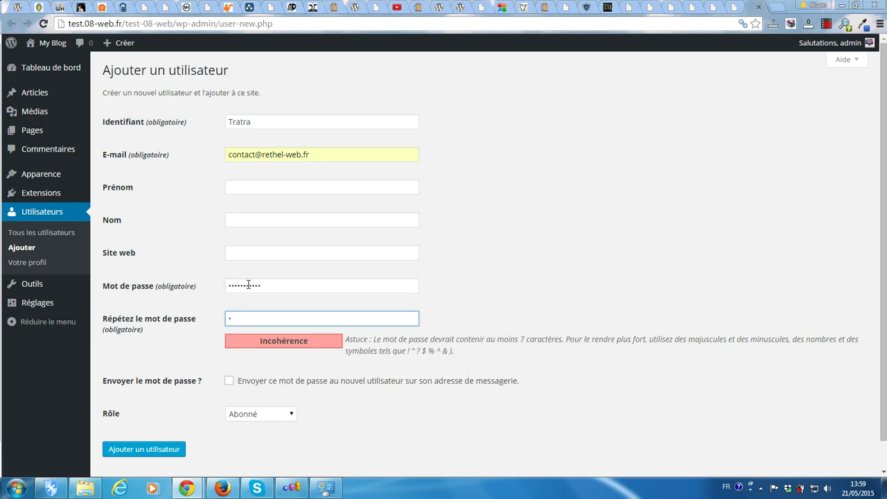
{"action": "type", "text": "aaaaaaa"}
{"action": "left_click", "coordinate": [267, 285]}
{"action": "key", "text": "BackSpace"}
{"action": "key", "text": "BackSpace"}
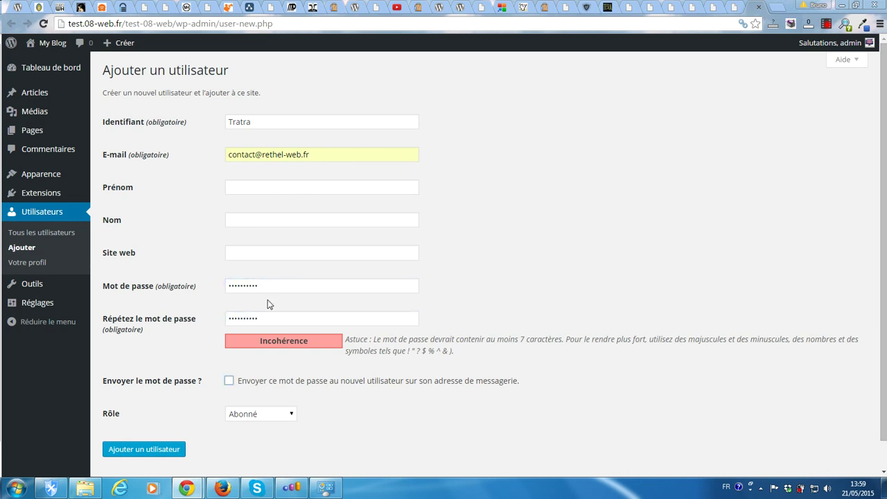
{"action": "left_click_drag", "start_coordinate": [267, 284], "coordinate": [168, 288]}
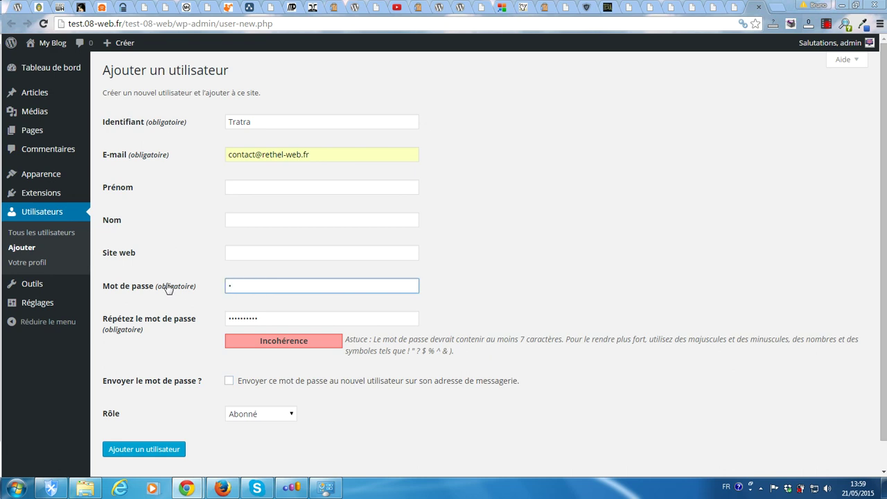
{"action": "key", "text": "Tab"}
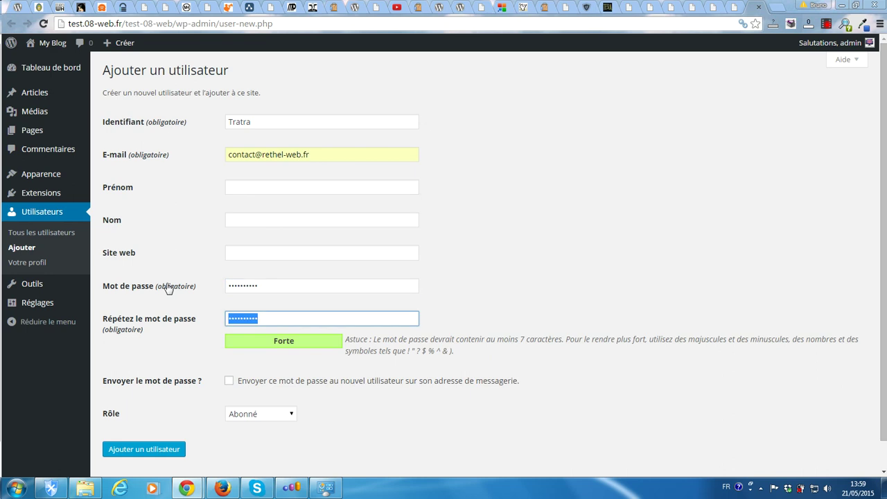
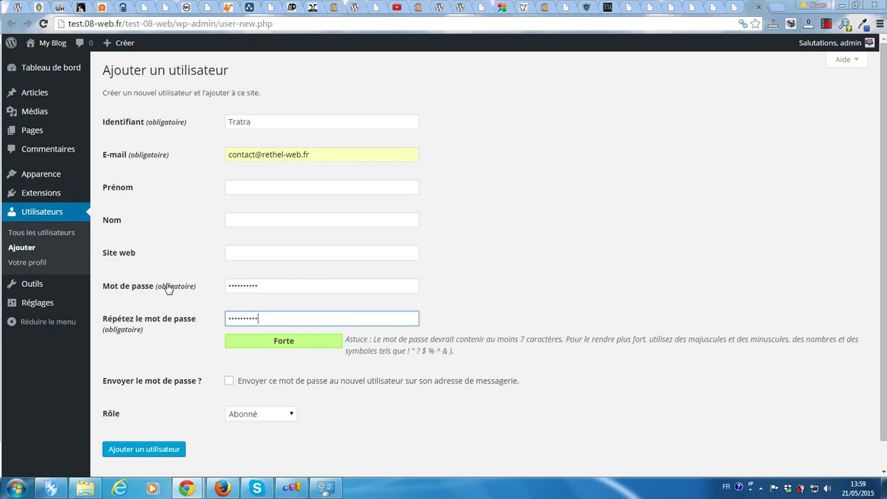
{"action": "key", "text": "Tab"}
Opt to e-mail the password, set the role to Administrateur, and create the user
{"action": "scroll", "coordinate": [277, 395], "scroll_direction": "down", "scroll_amount": 1}
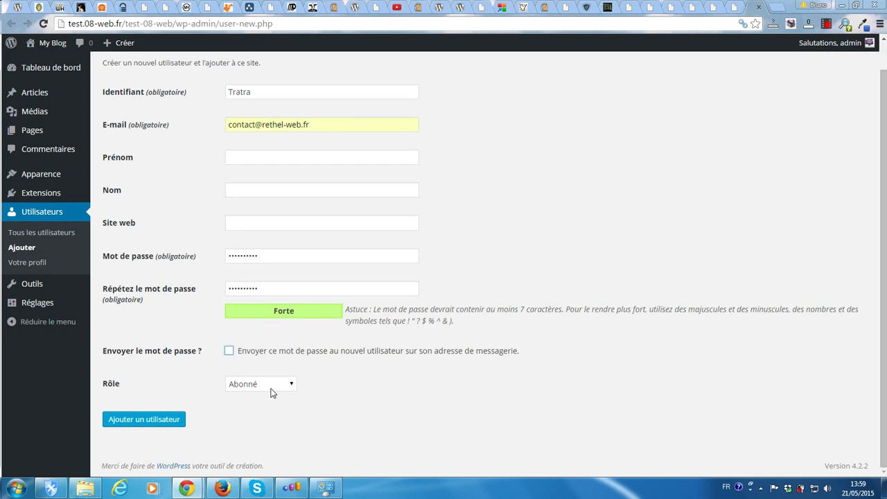
{"action": "left_click", "coordinate": [229, 351]}
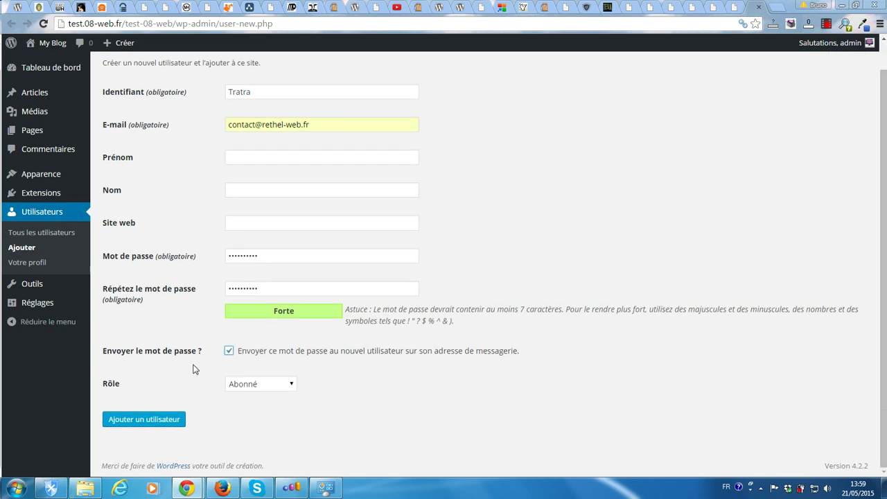
{"action": "left_click", "coordinate": [270, 385]}
{"action": "left_click", "coordinate": [264, 441]}
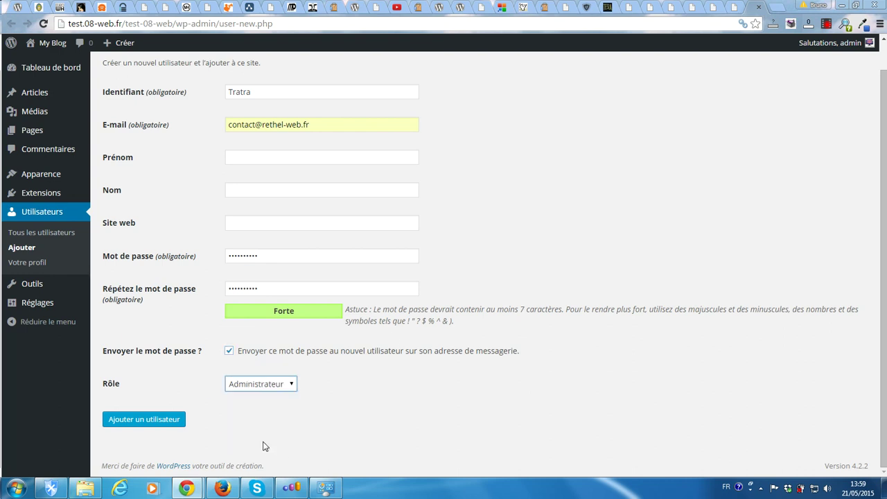
{"action": "left_click", "coordinate": [142, 425]}
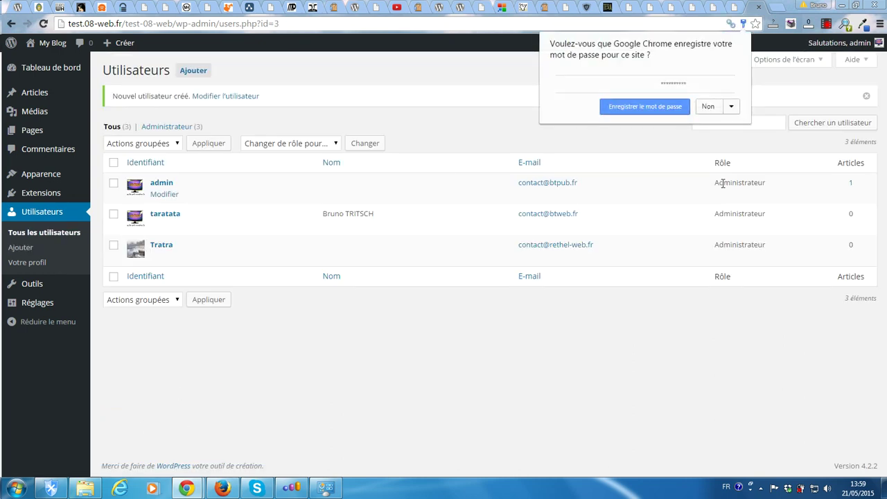
Save the new account's password in Chrome's 'Enregistrer le mot de passe' prompt
{"action": "left_click", "coordinate": [651, 108]}
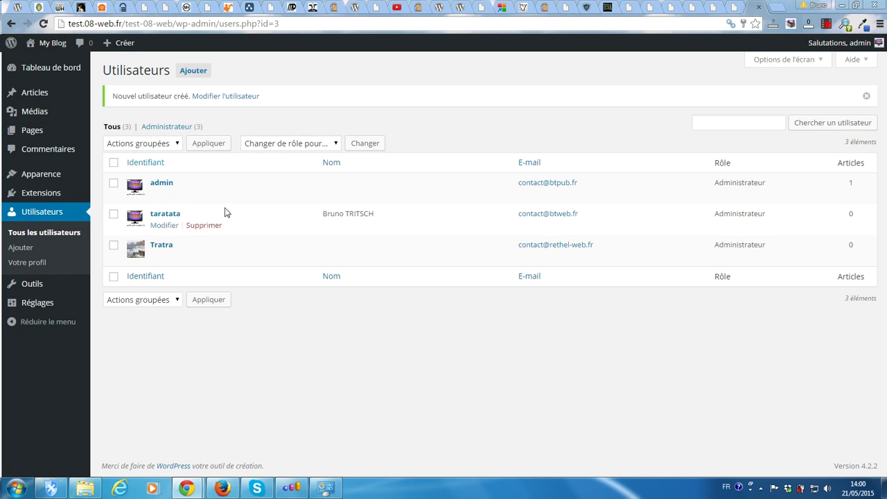
Sign out of admin, then log in as Tratra with its password and 'Se souvenir de moi' ticked
{"action": "mouse_move", "coordinate": [832, 45]}
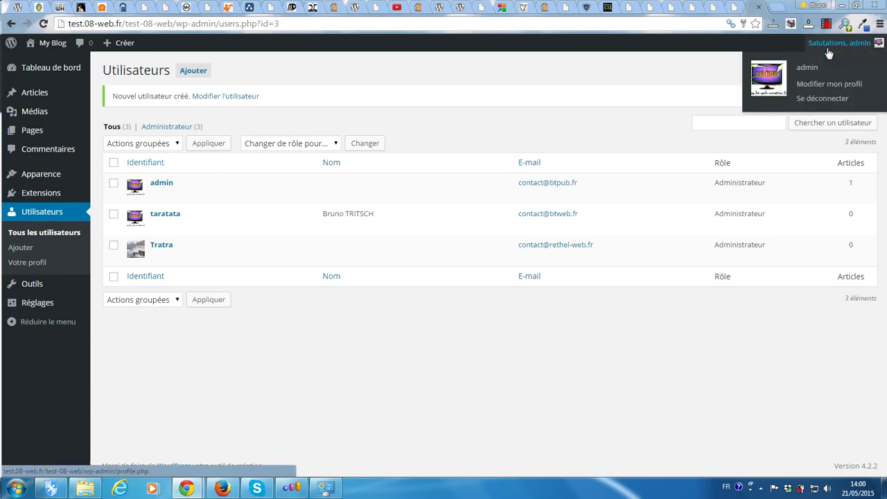
{"action": "left_click", "coordinate": [800, 105]}
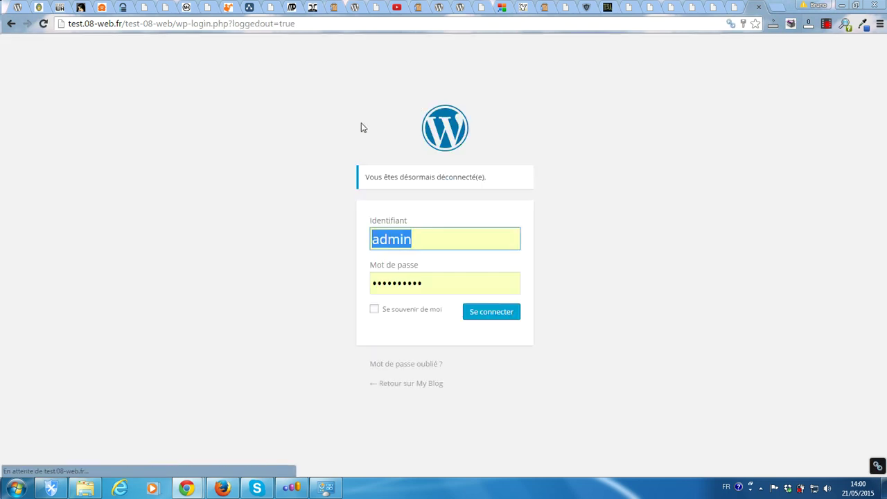
{"action": "type", "text": "T"}
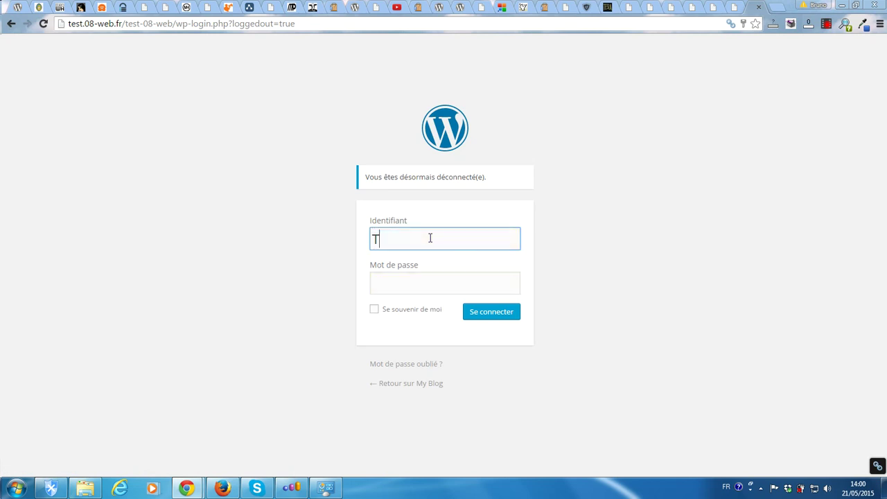
{"action": "type", "text": "ratra"}
{"action": "key", "text": "Tab"}
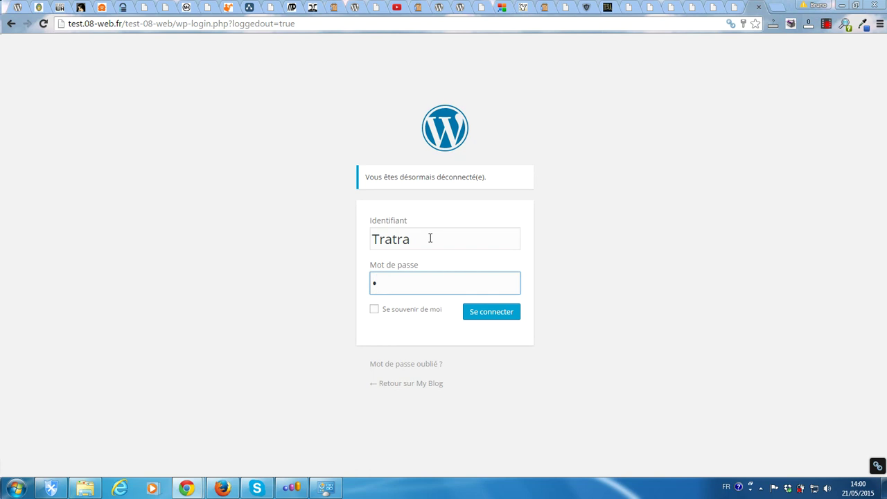
{"action": "type", "text": "••••••••••"}
{"action": "left_click", "coordinate": [374, 312]}
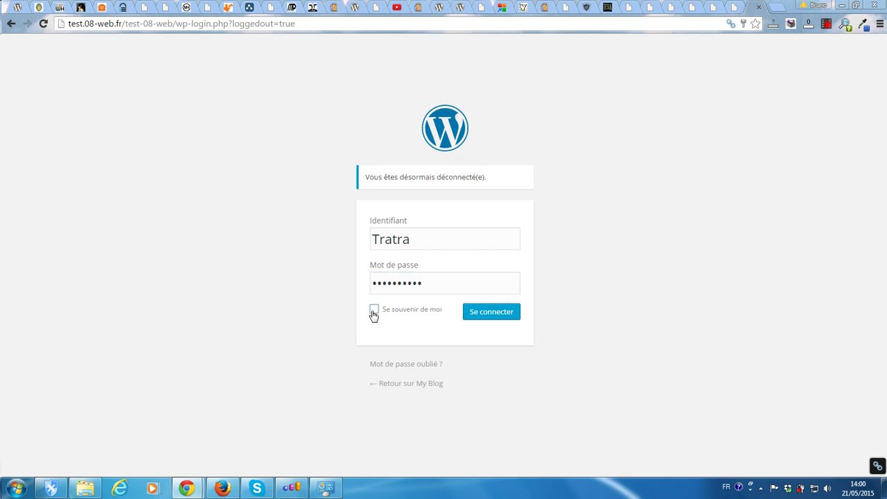
{"action": "left_click", "coordinate": [493, 316]}
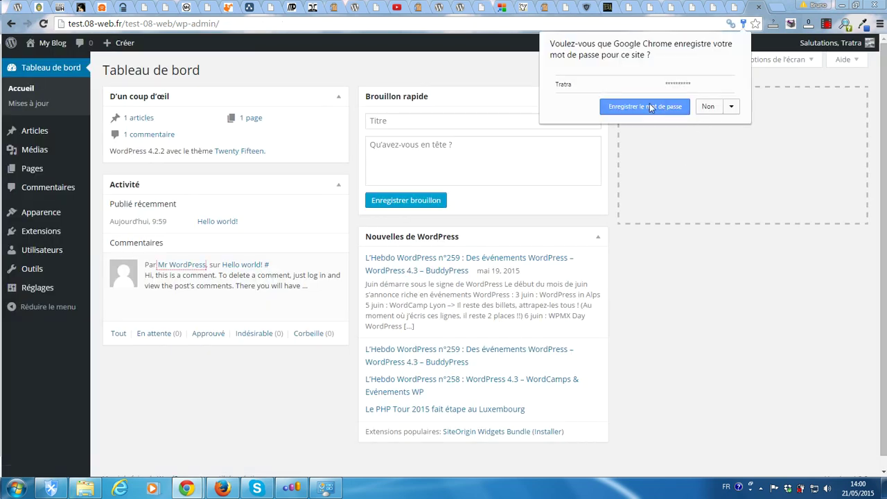
Save Tratra's password in Chrome, open Tous les utilisateurs, and choose Supprimer on admin
{"action": "left_click", "coordinate": [648, 104]}
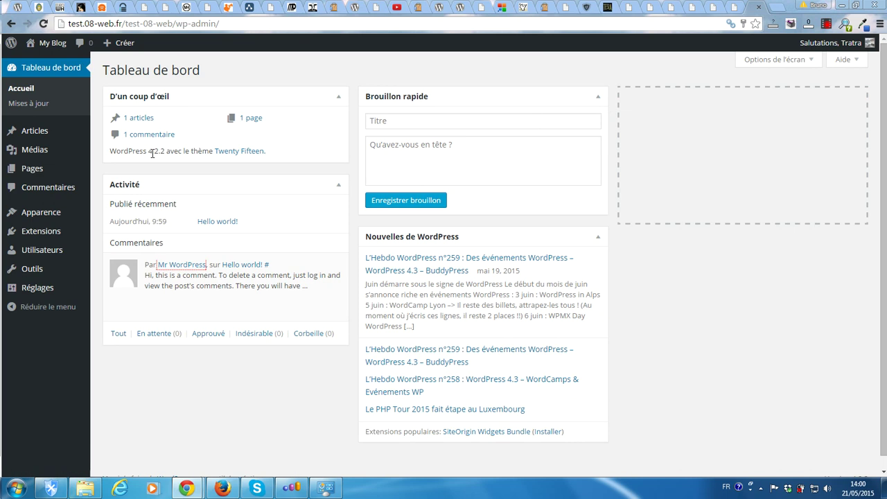
{"action": "mouse_move", "coordinate": [27, 242]}
{"action": "mouse_move", "coordinate": [27, 293]}
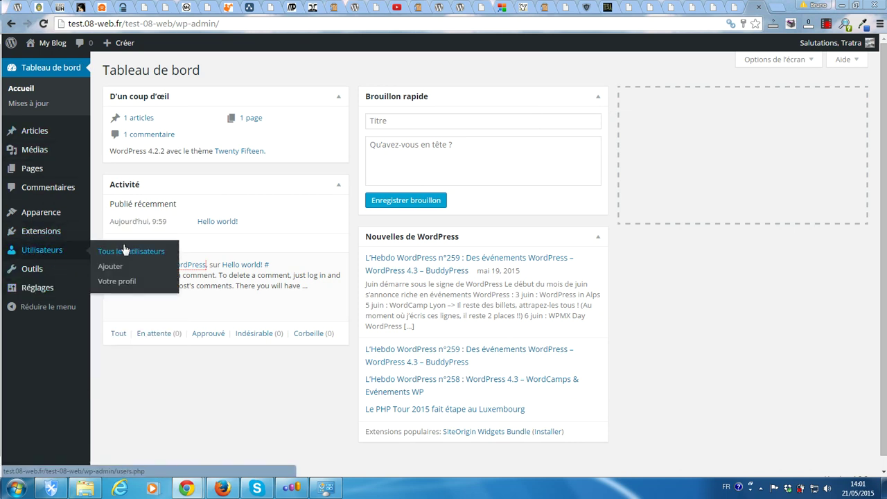
{"action": "left_click", "coordinate": [131, 252]}
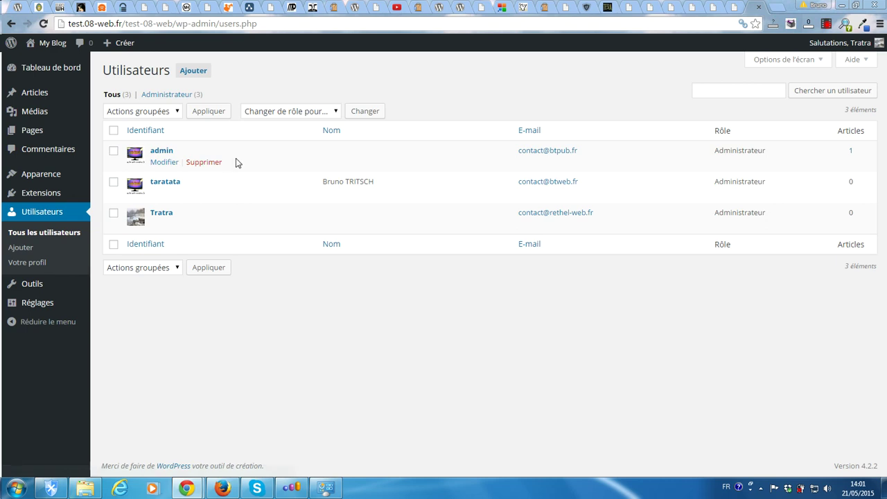
{"action": "left_click", "coordinate": [204, 164]}
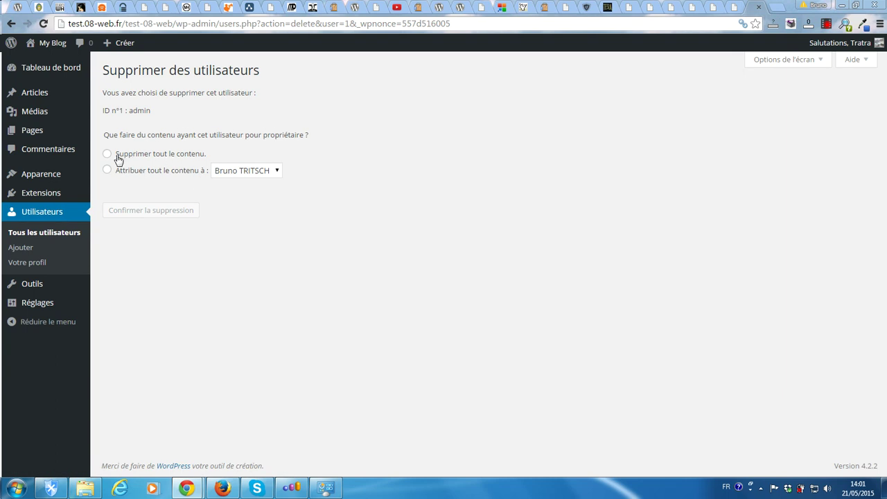
Reassign all of admin's content to Tratra and confirm deleting the admin account
{"action": "left_click", "coordinate": [235, 172]}
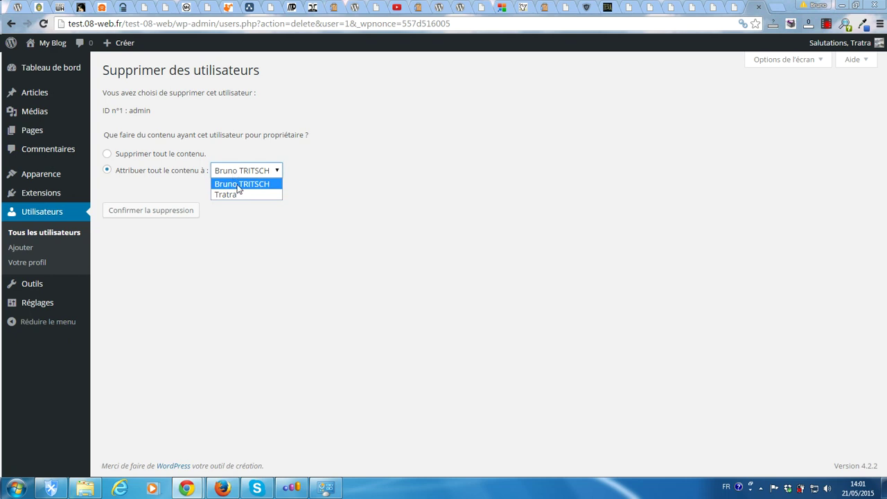
{"action": "left_click", "coordinate": [231, 194]}
{"action": "left_click", "coordinate": [143, 216]}
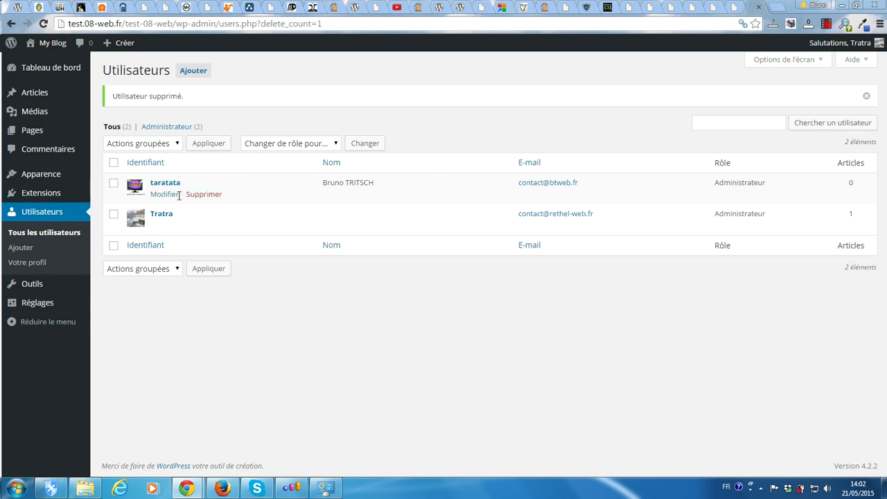
Delete the taratata account with 'Supprimer tout le contenu' selected and confirm the deletion
{"action": "left_click", "coordinate": [201, 196]}
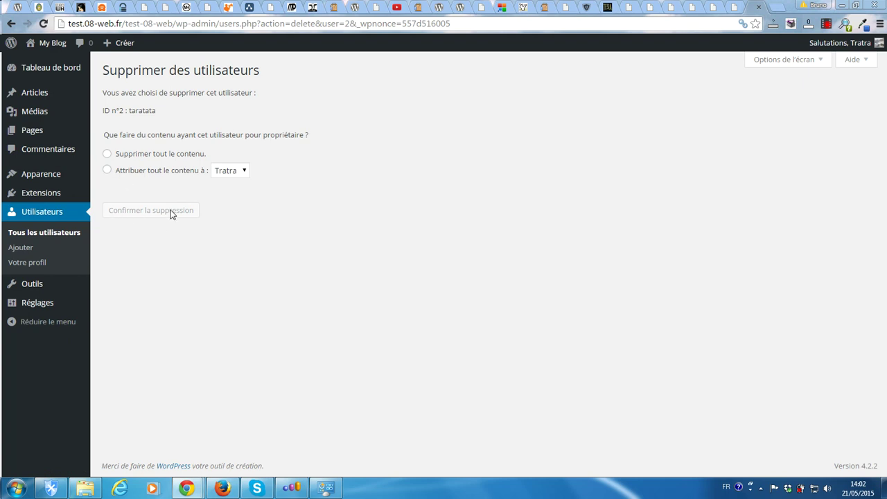
{"action": "left_click", "coordinate": [107, 153]}
{"action": "left_click", "coordinate": [146, 217]}
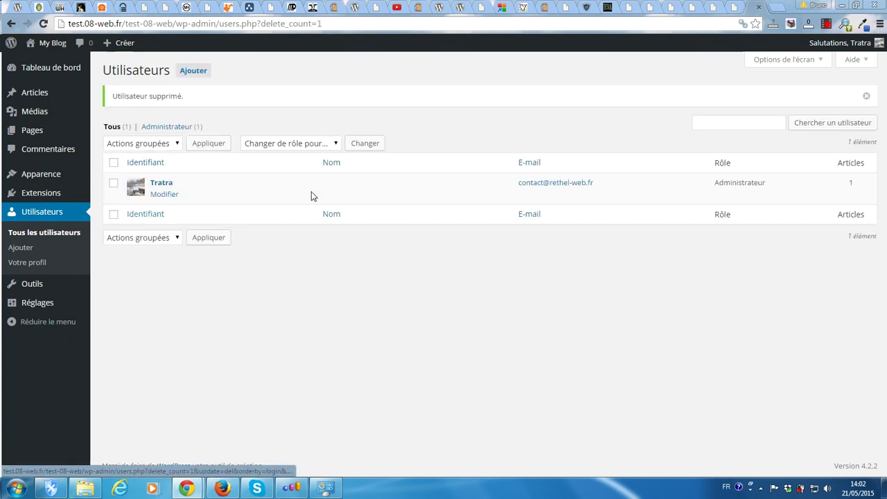
{"action": "mouse_move", "coordinate": [263, 185]}
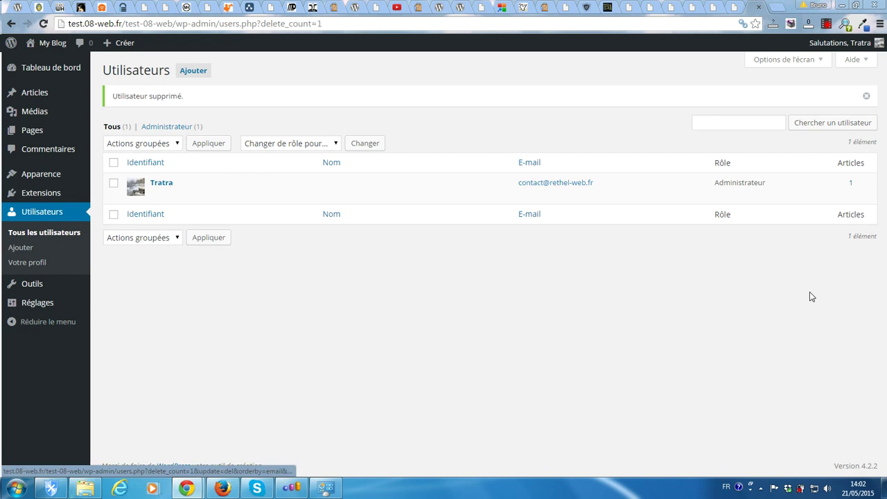
{"action": "mouse_move", "coordinate": [187, 488]}
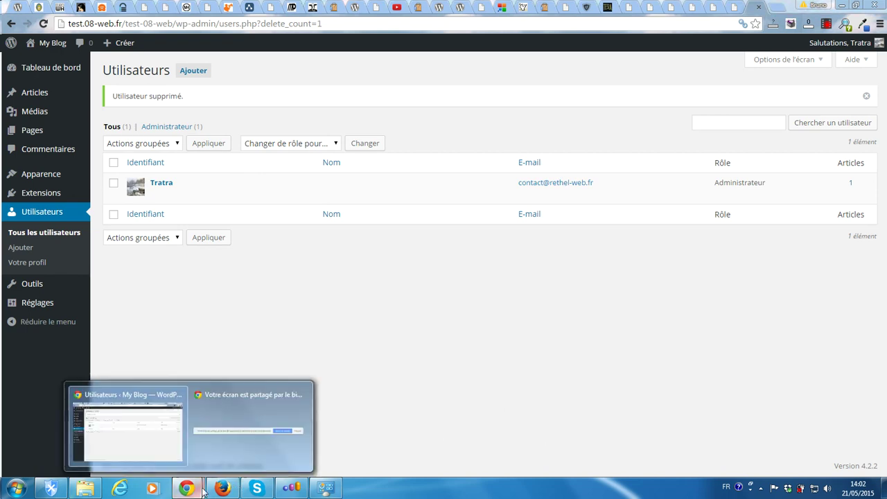
{"action": "left_click", "coordinate": [289, 451]}
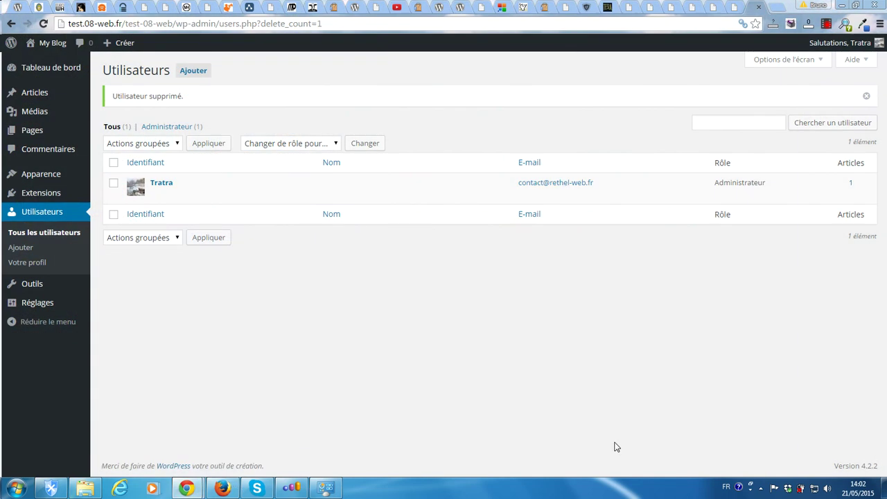